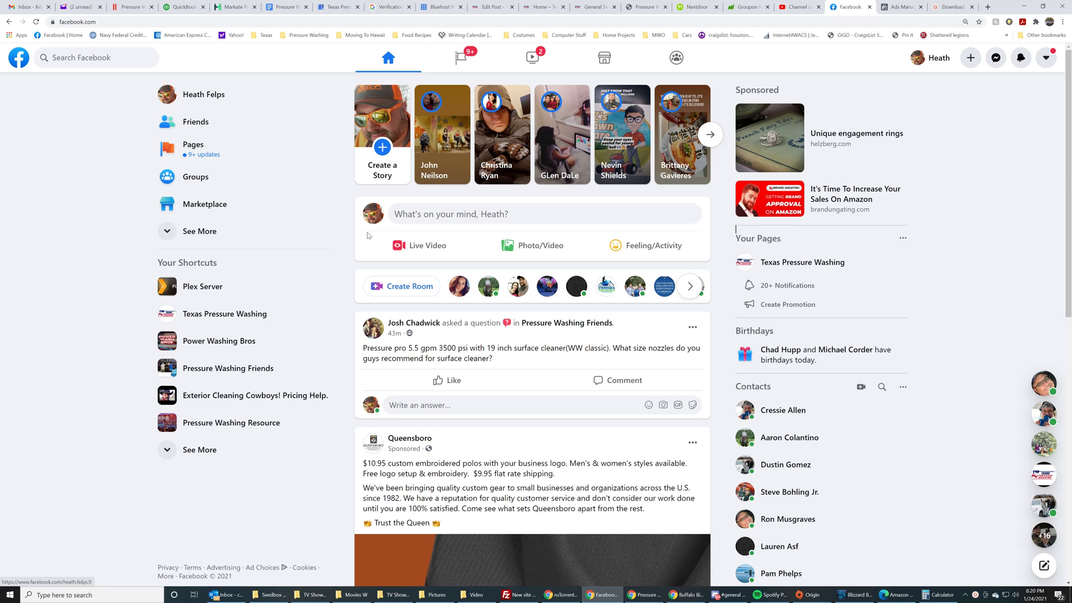
Open the Texas Pressure Washing page from the Pages menu to manage it as the page.
{"action": "left_click", "coordinate": [460, 58]}
{"action": "left_click", "coordinate": [61, 138]}
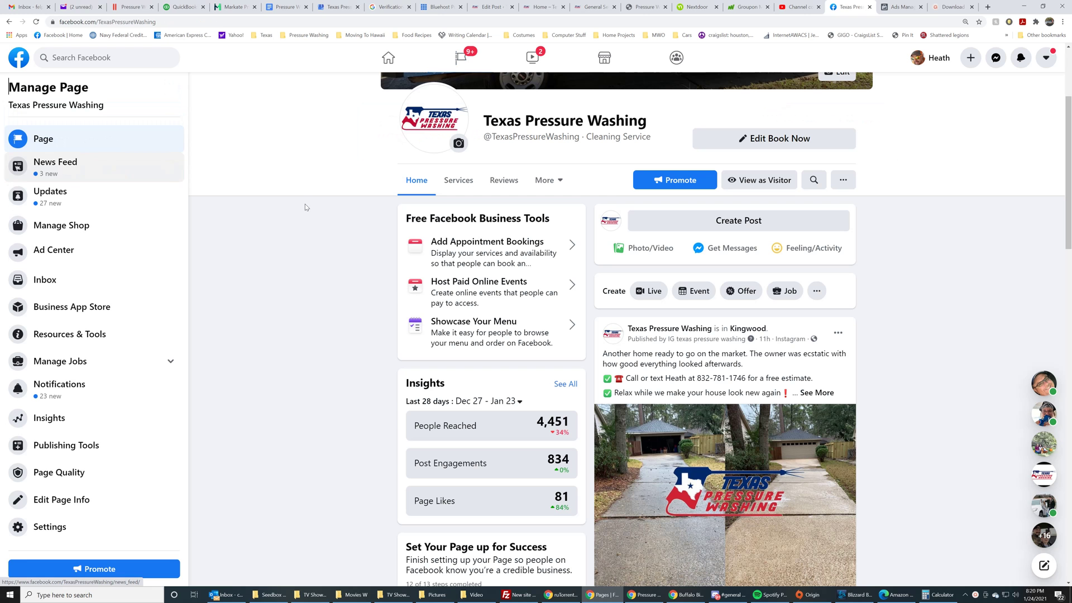
Open the page's Ad Center and browse its 60-day spend summary and ads list.
{"action": "left_click", "coordinate": [33, 255]}
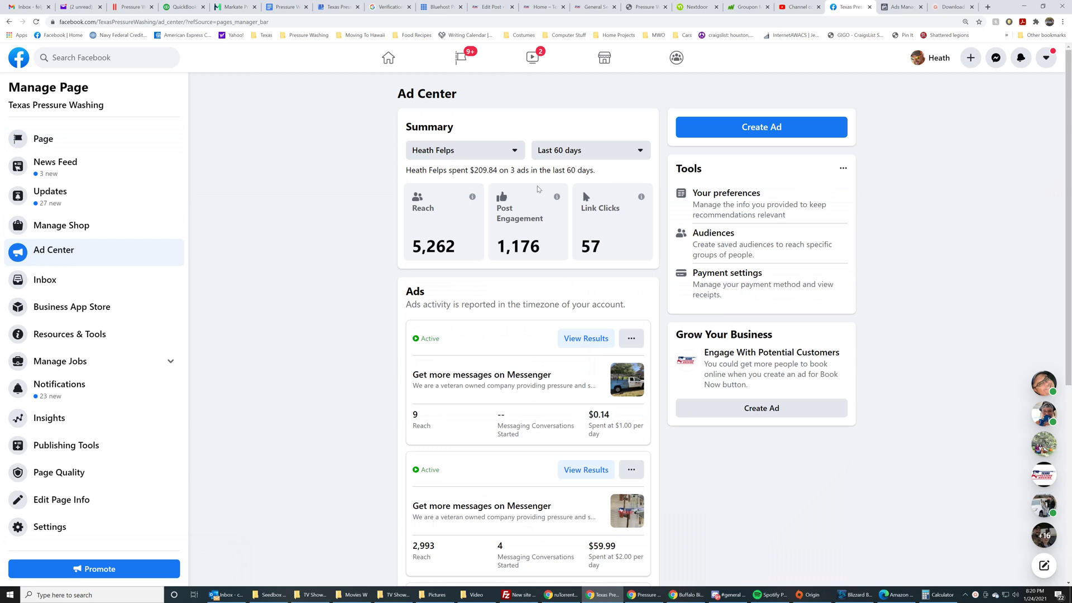
{"action": "scroll", "coordinate": [533, 237], "scroll_direction": "down", "scroll_amount": 2}
{"action": "scroll", "coordinate": [614, 296], "scroll_direction": "down", "scroll_amount": 1}
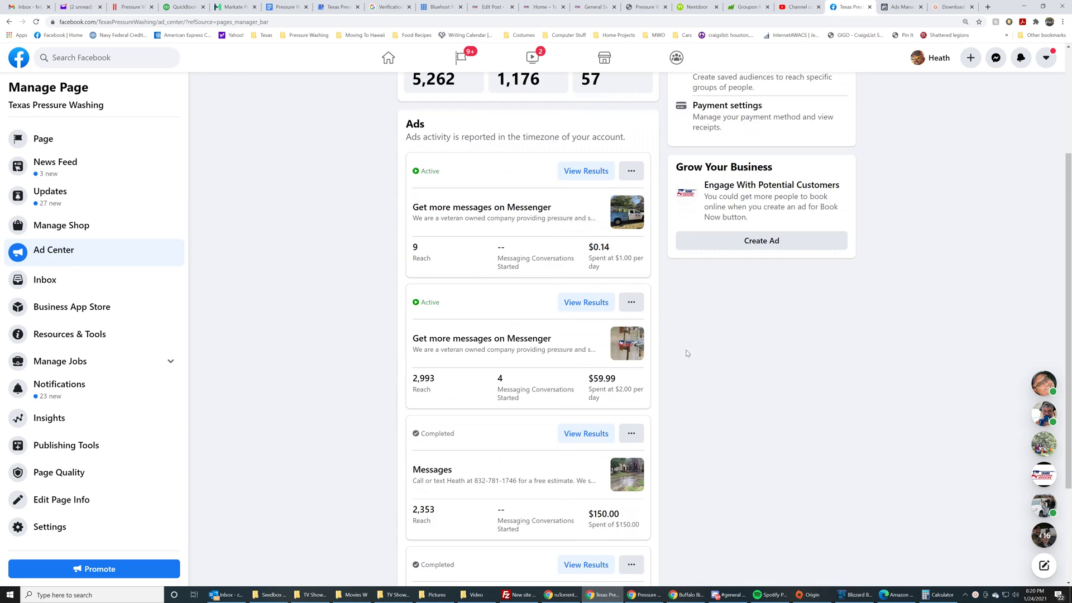
{"action": "scroll", "coordinate": [687, 353], "scroll_direction": "down", "scroll_amount": 1}
{"action": "scroll", "coordinate": [502, 318], "scroll_direction": "down", "scroll_amount": 1}
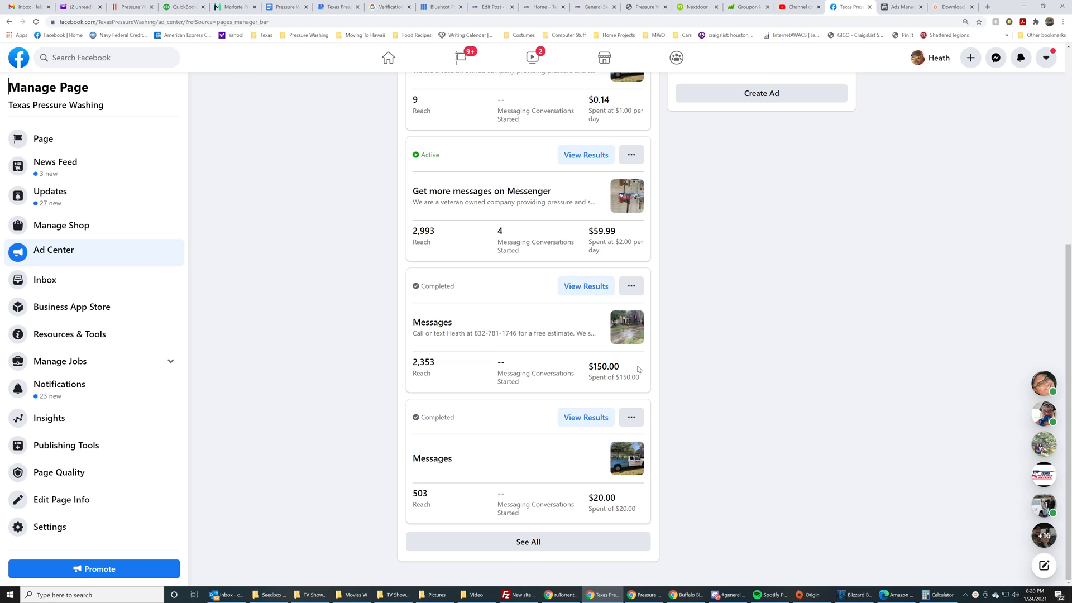
{"action": "scroll", "coordinate": [638, 369], "scroll_direction": "up", "scroll_amount": 1}
{"action": "scroll", "coordinate": [647, 369], "scroll_direction": "up", "scroll_amount": 1}
{"action": "scroll", "coordinate": [659, 369], "scroll_direction": "up", "scroll_amount": 2}
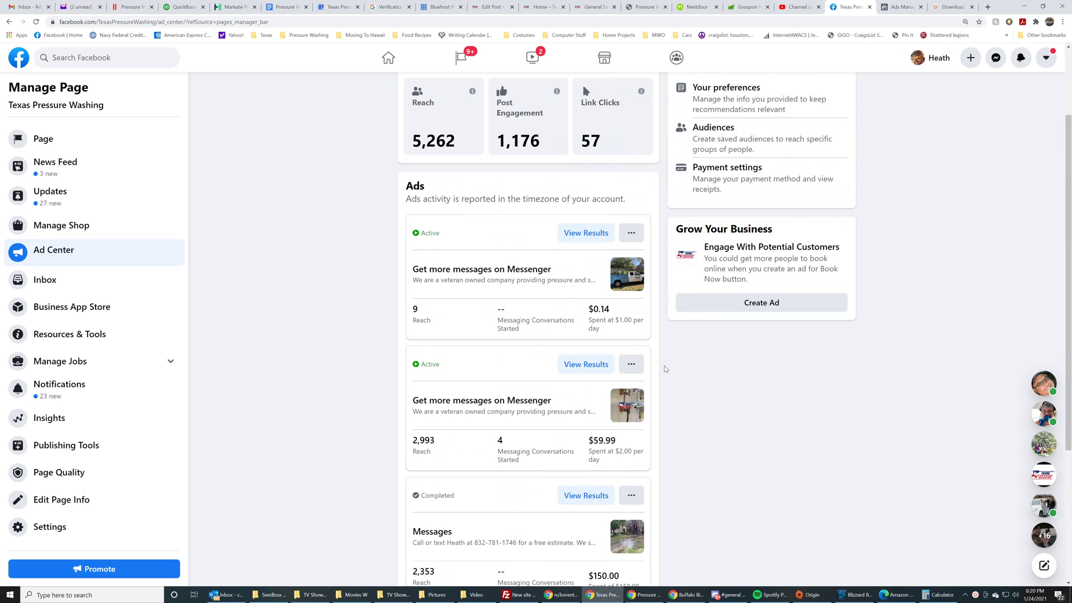
{"action": "scroll", "coordinate": [659, 369], "scroll_direction": "up", "scroll_amount": 2}
{"action": "scroll", "coordinate": [598, 363], "scroll_direction": "down", "scroll_amount": 1}
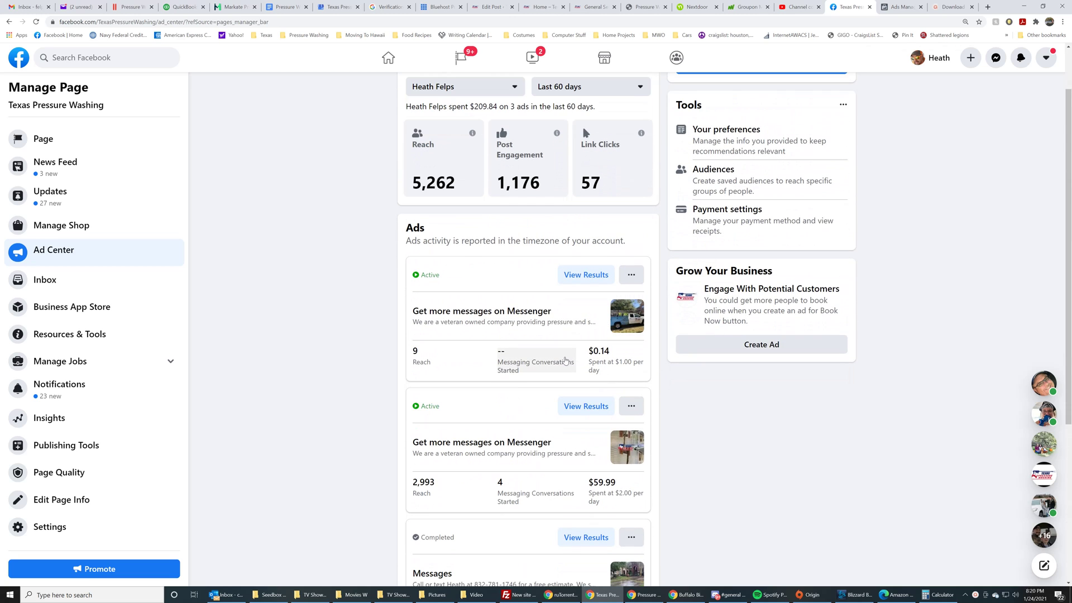
{"action": "scroll", "coordinate": [566, 361], "scroll_direction": "up", "scroll_amount": 1}
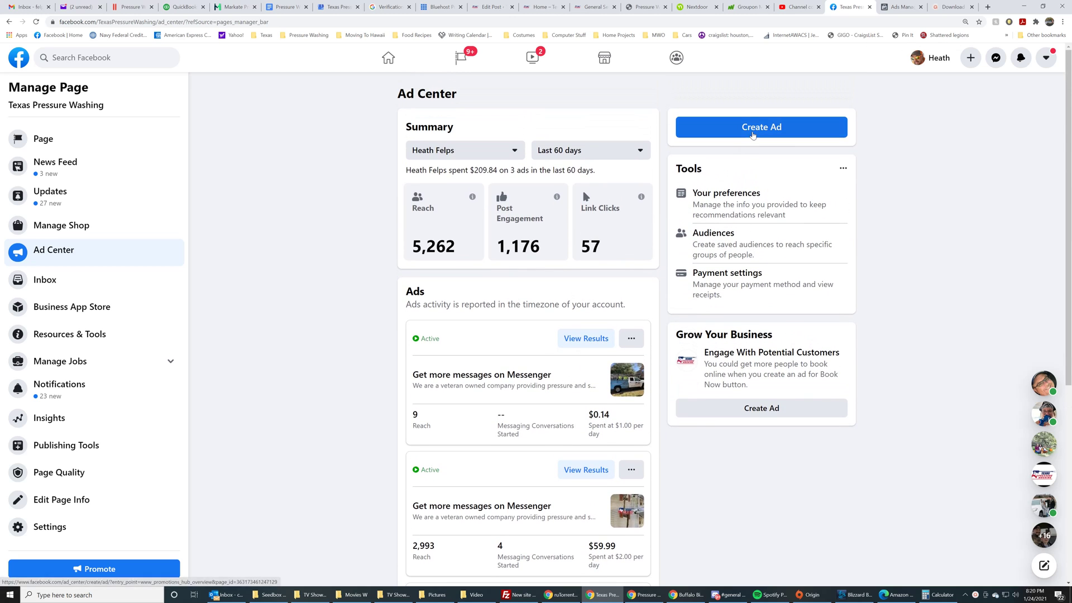
Create a new ad as Automated Ads and start the setup showing last time's answers.
{"action": "left_click", "coordinate": [752, 134]}
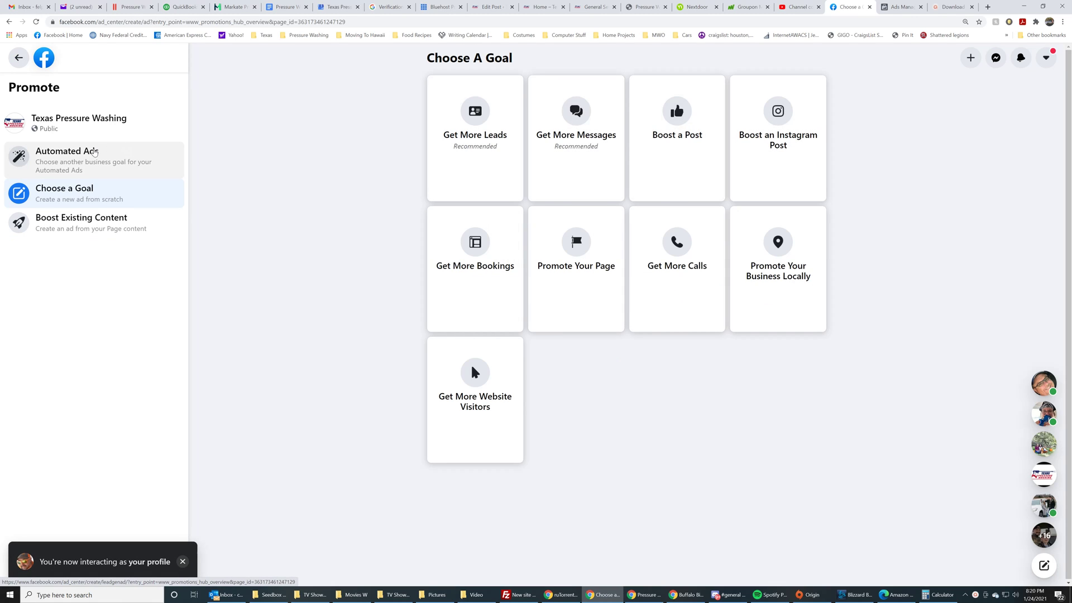
{"action": "left_click", "coordinate": [94, 152]}
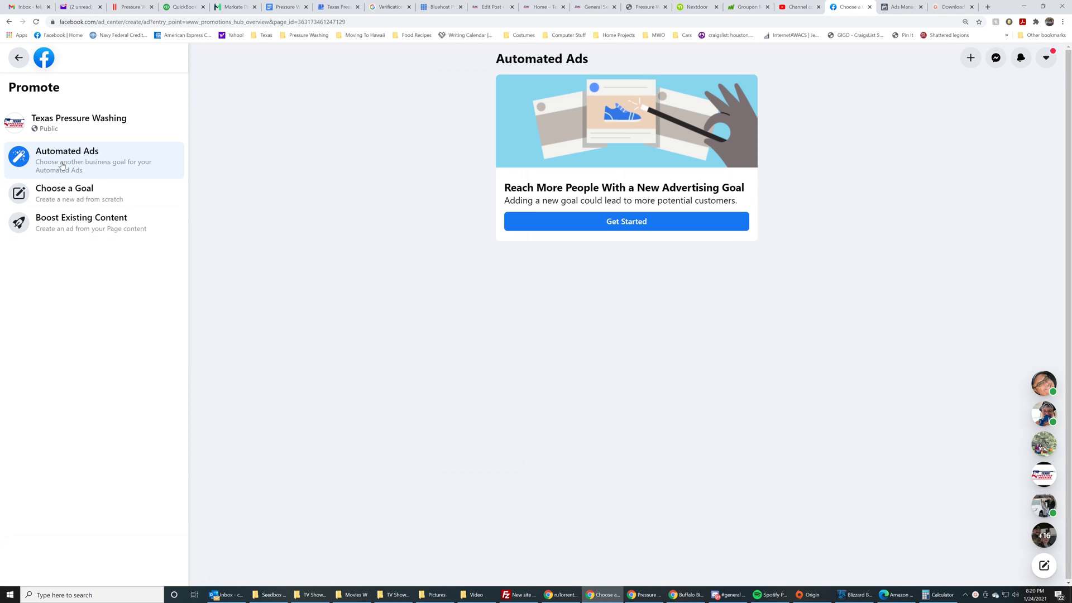
{"action": "left_click", "coordinate": [634, 222]}
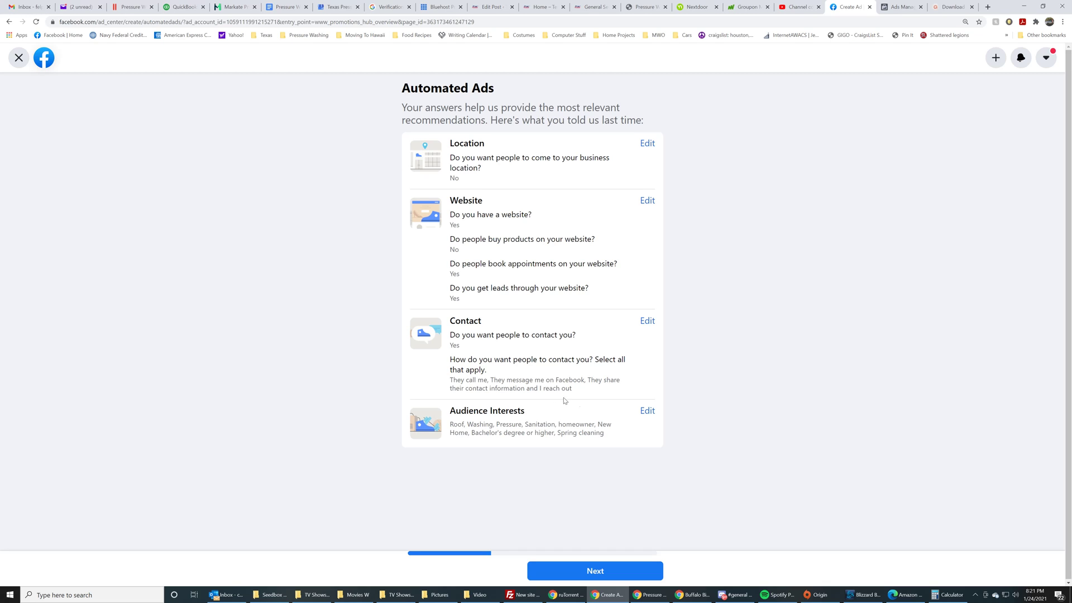
Add the Home improvement and Home tags to the audience interests and save.
{"action": "left_click", "coordinate": [645, 408]}
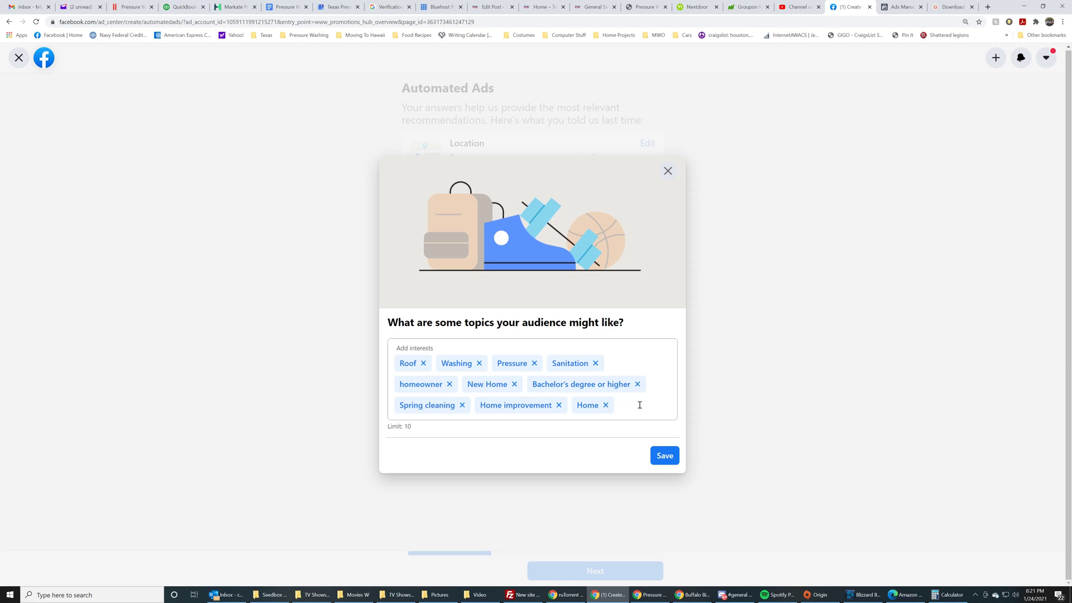
{"action": "left_click", "coordinate": [665, 453]}
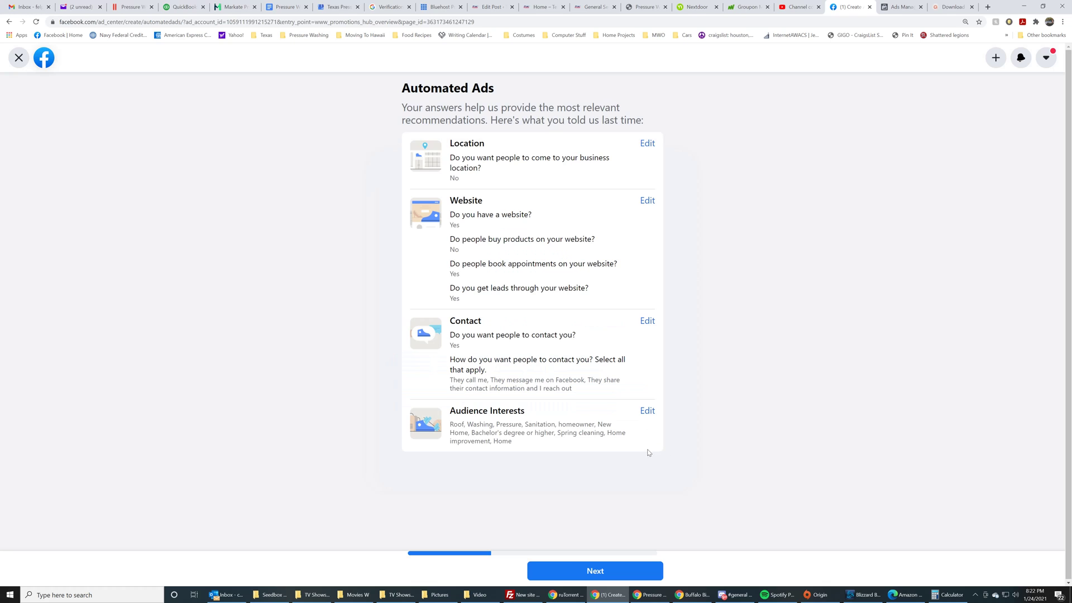
Remove the third image, the brick wall with white boxes, keeping five ad images selected.
{"action": "left_click", "coordinate": [620, 570]}
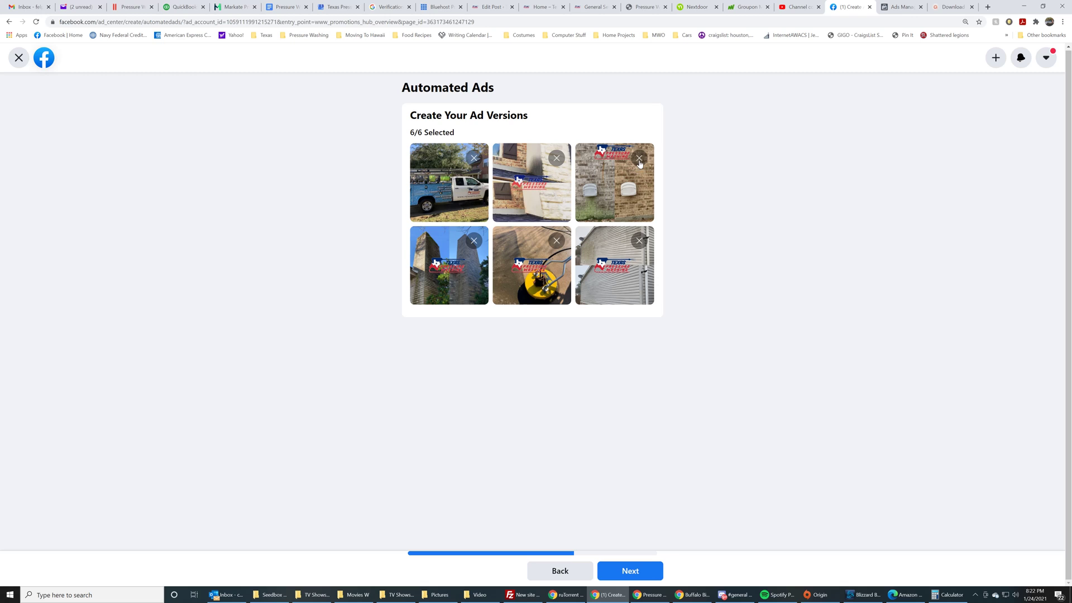
{"action": "left_click", "coordinate": [639, 159]}
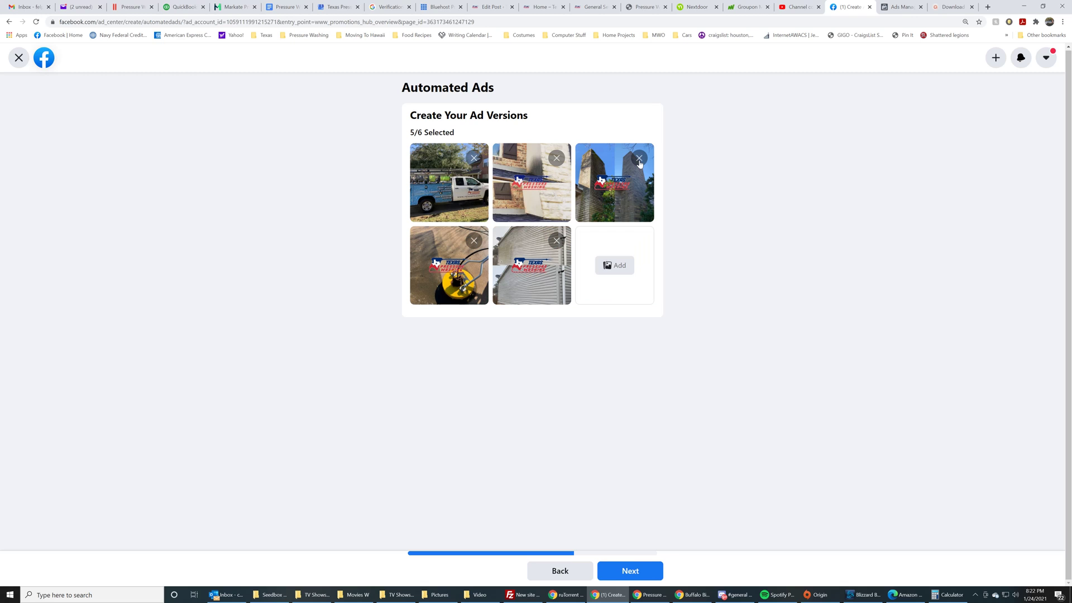
{"action": "left_click", "coordinate": [614, 267]}
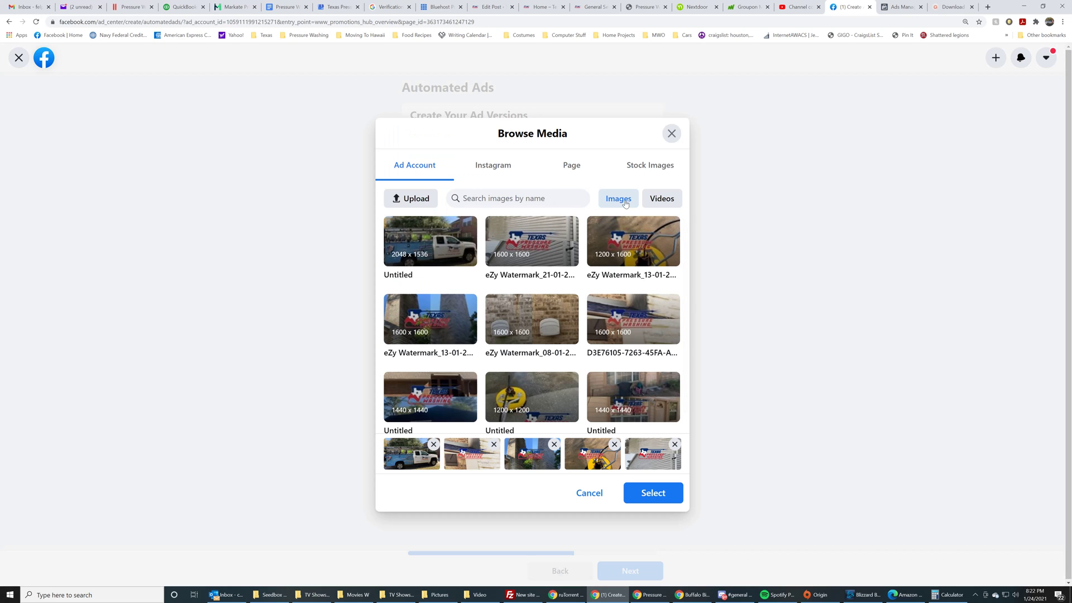
{"action": "left_click", "coordinate": [670, 200]}
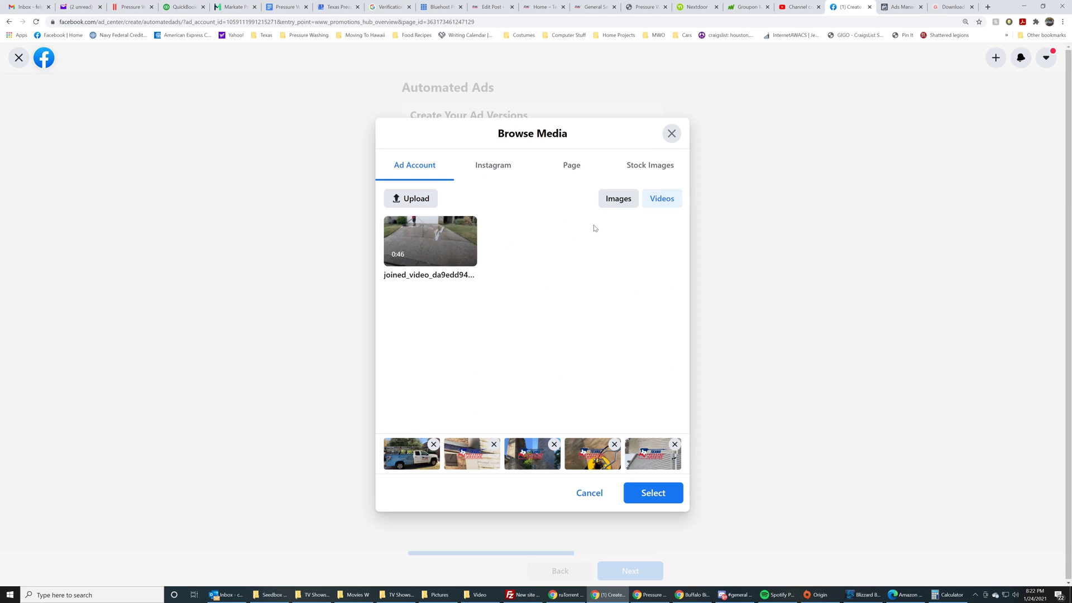
{"action": "left_click", "coordinate": [614, 202]}
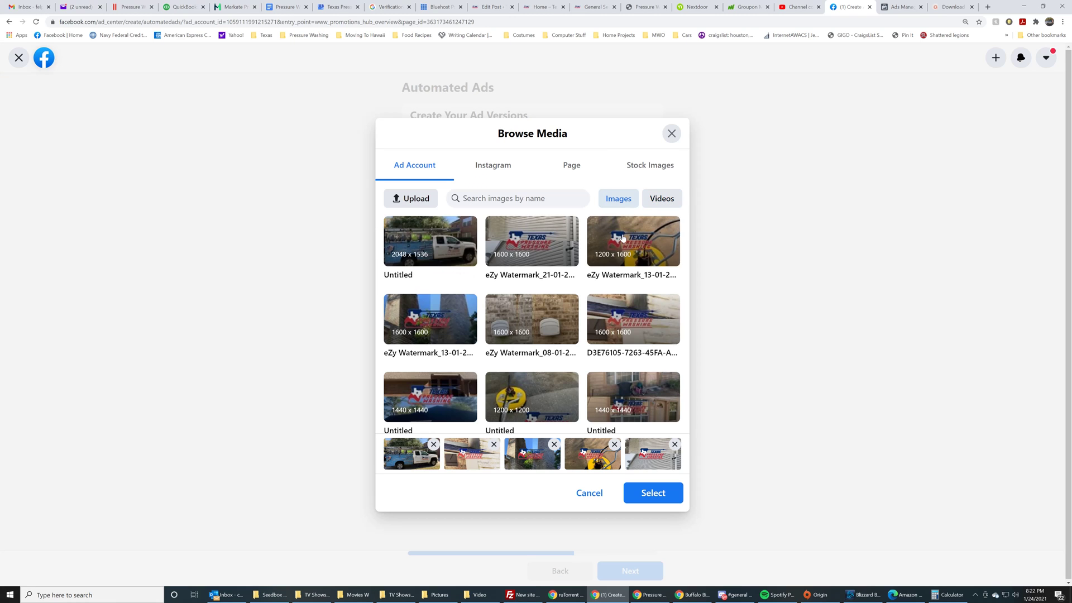
{"action": "left_click", "coordinate": [662, 492]}
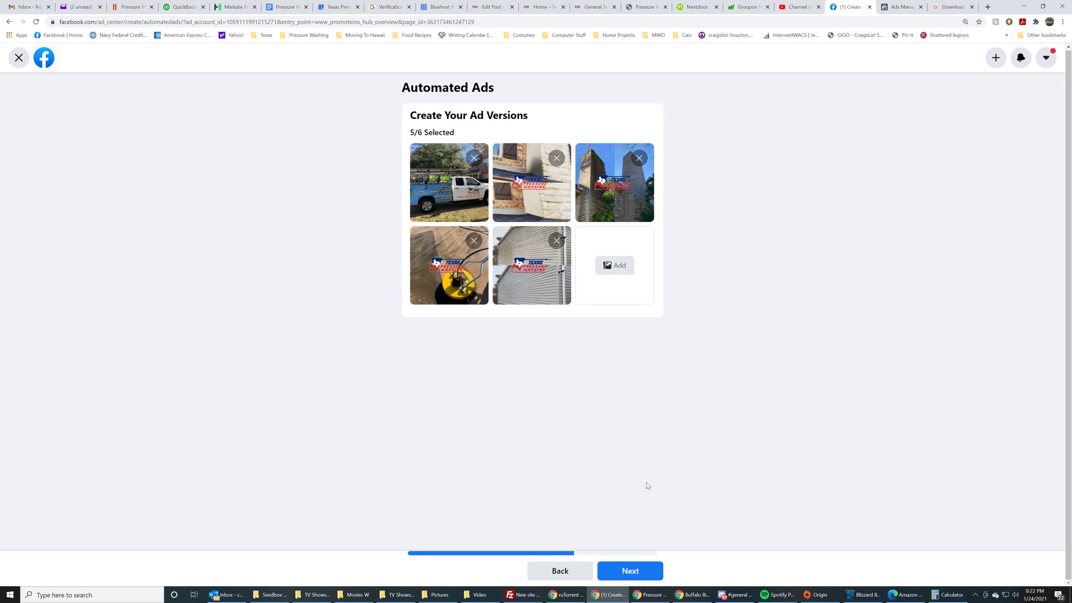
Continue to the ad versions and review all the automated ad goal options.
{"action": "left_click", "coordinate": [640, 567]}
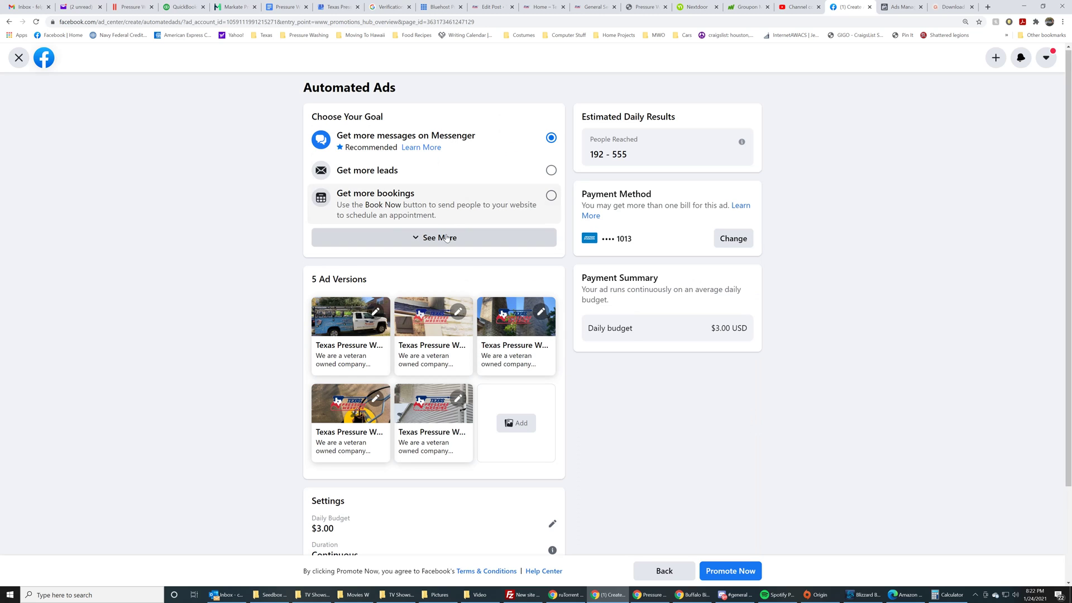
{"action": "left_click", "coordinate": [446, 238]}
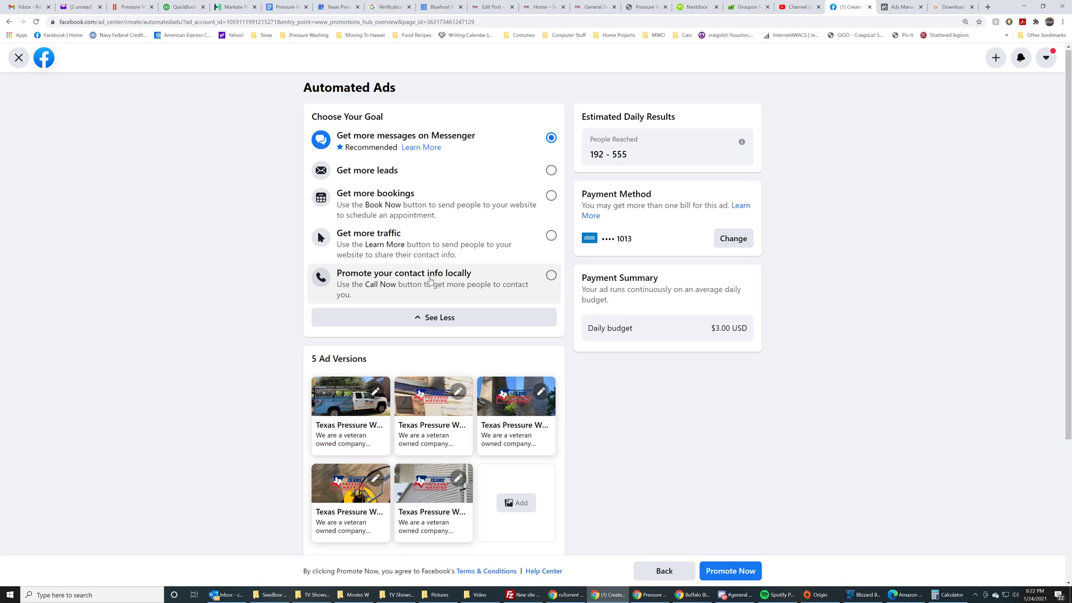
{"action": "scroll", "coordinate": [452, 302], "scroll_direction": "down", "scroll_amount": 1}
{"action": "scroll", "coordinate": [452, 302], "scroll_direction": "down", "scroll_amount": 1}
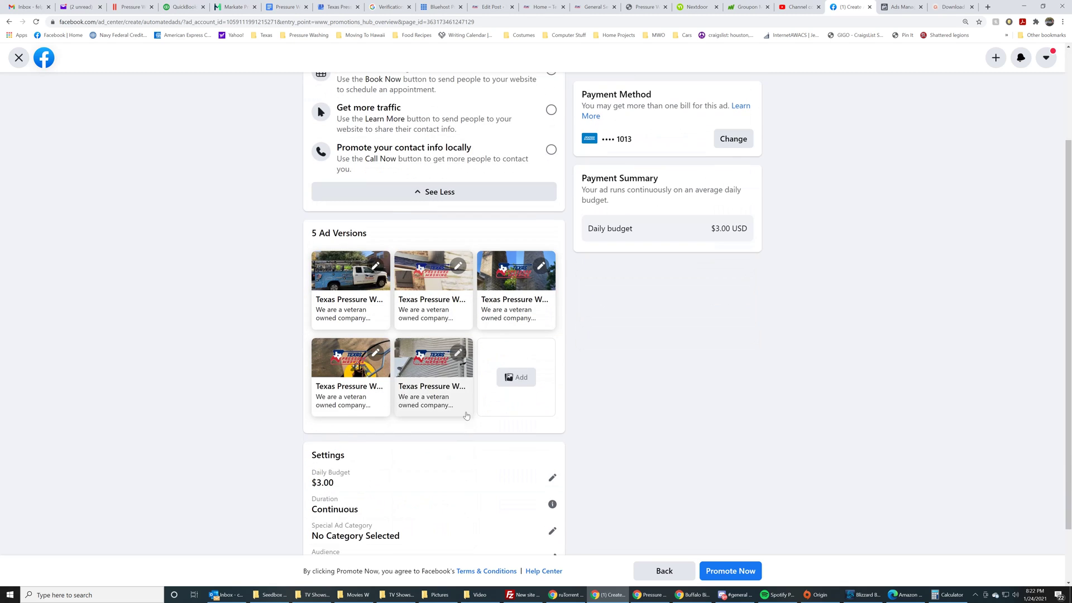
Lower the daily budget to $1.00 and save it.
{"action": "left_click", "coordinate": [552, 477]}
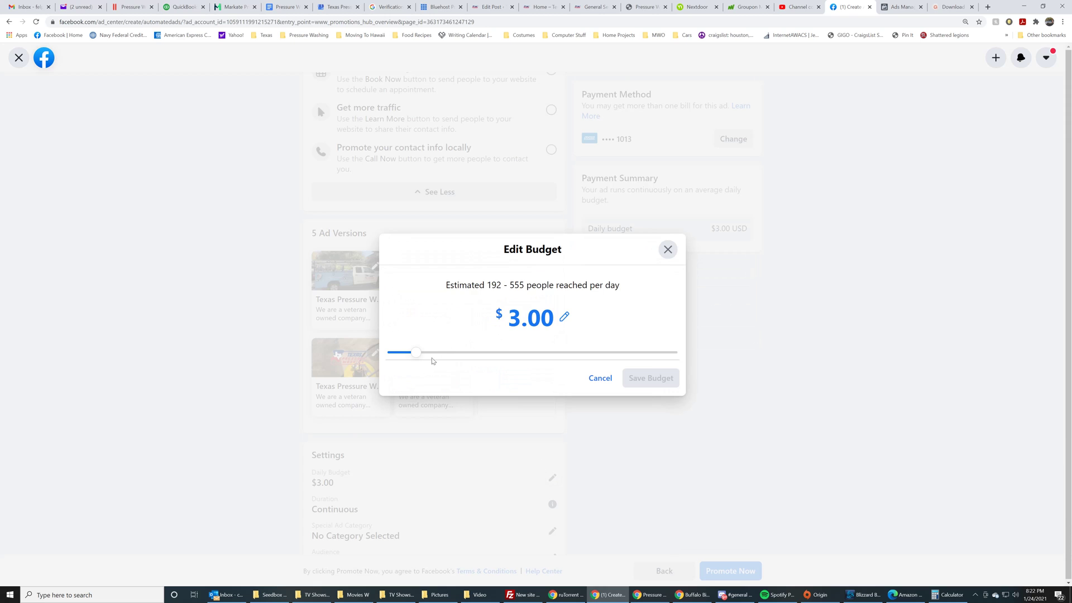
{"action": "left_click_drag", "start_coordinate": [415, 357], "coordinate": [385, 359]}
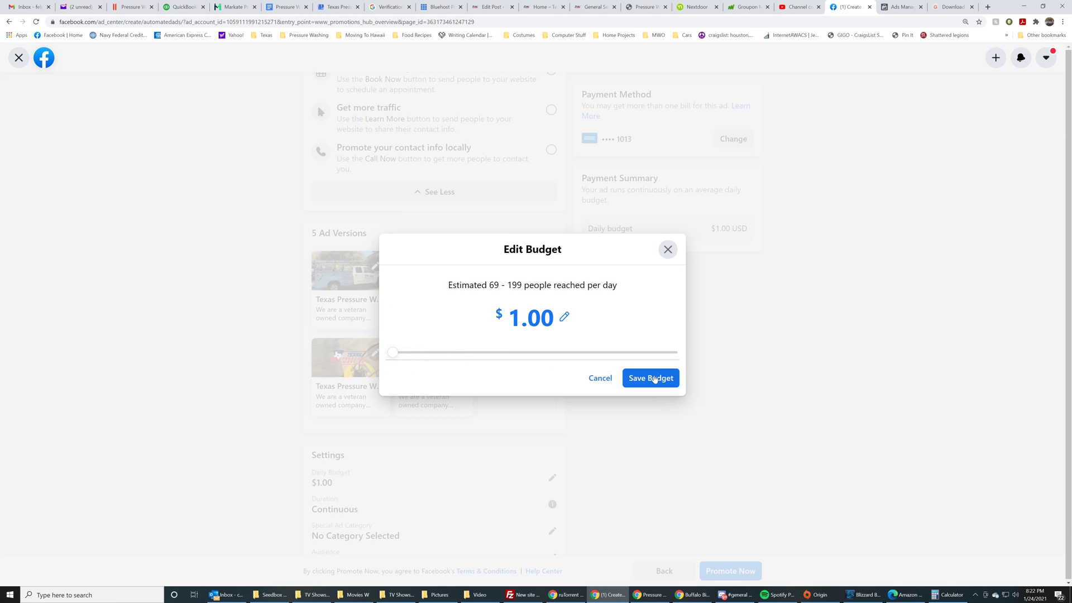
{"action": "left_click", "coordinate": [654, 379]}
{"action": "scroll", "coordinate": [669, 393], "scroll_direction": "up", "scroll_amount": 1}
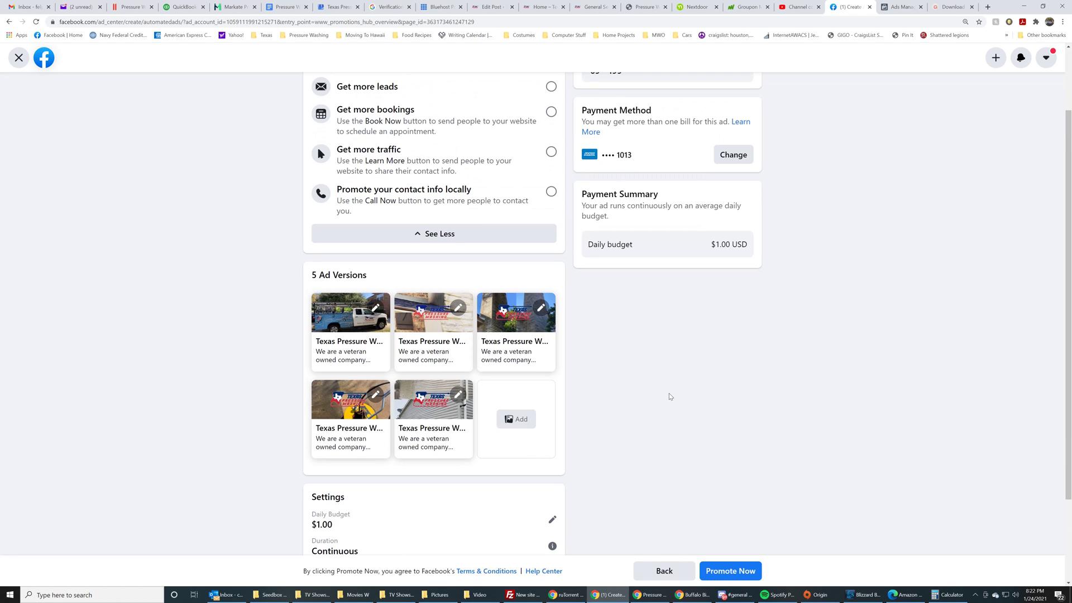
{"action": "scroll", "coordinate": [661, 384], "scroll_direction": "up", "scroll_amount": 2}
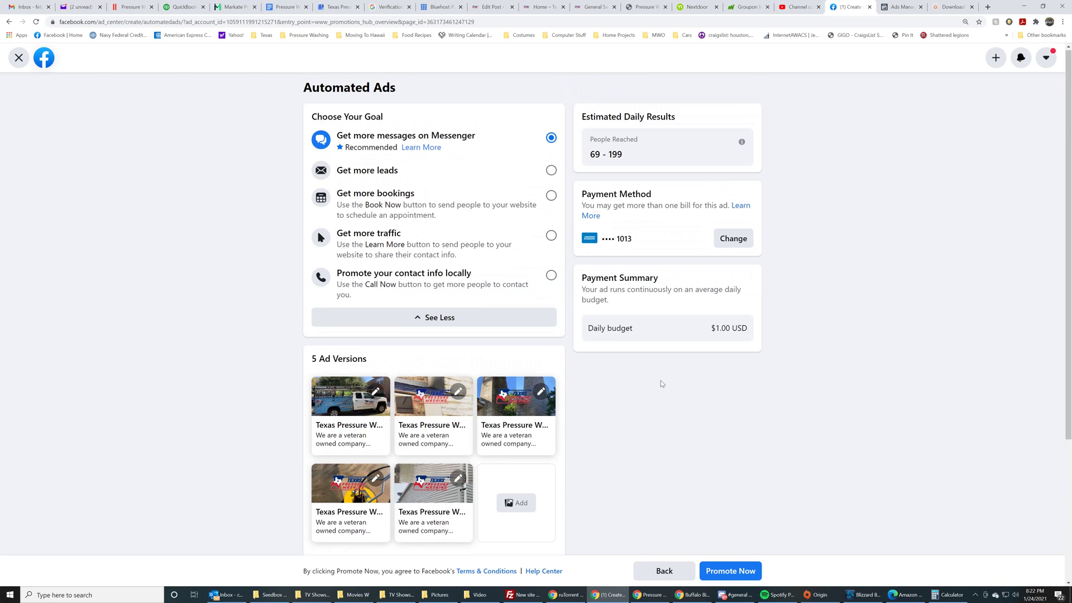
{"action": "scroll", "coordinate": [661, 384], "scroll_direction": "down", "scroll_amount": 4}
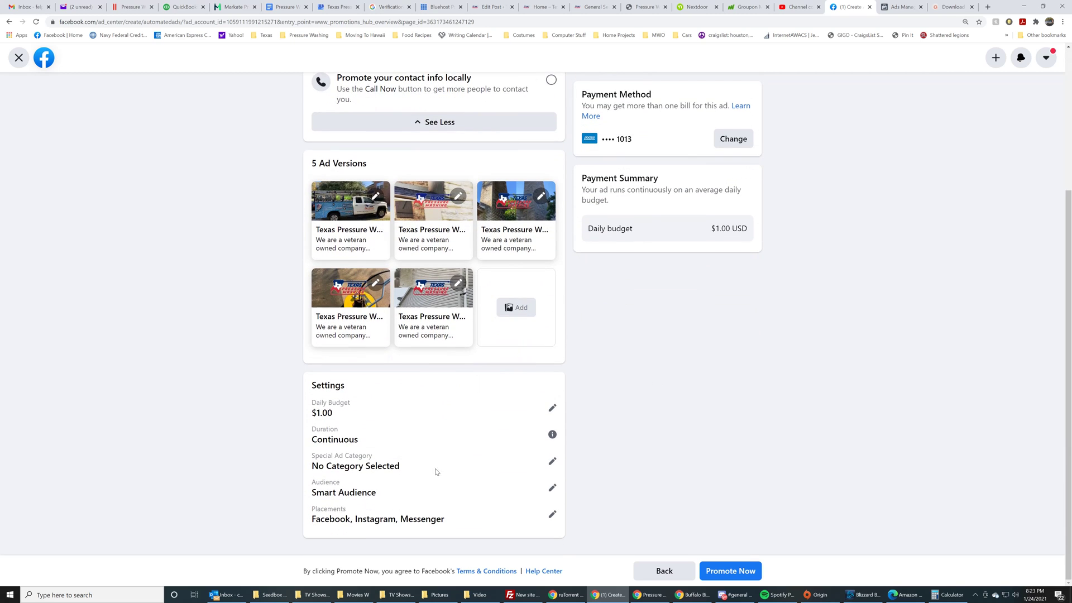
Review the Audience Details form (Kingwood +30 mi, ages 25–65+) and discard it unchanged.
{"action": "left_click", "coordinate": [552, 487]}
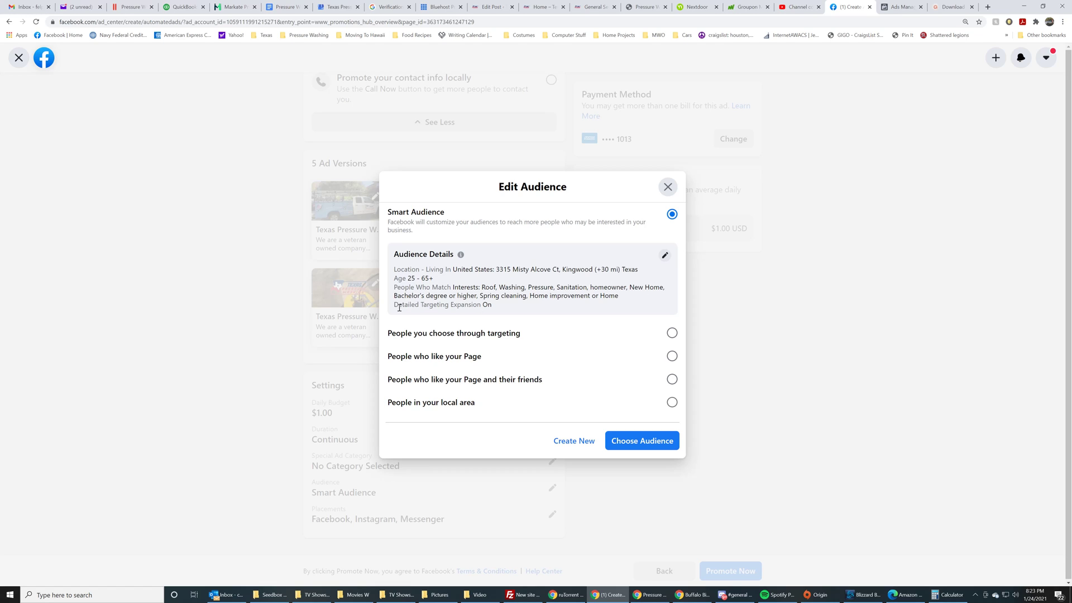
{"action": "left_click", "coordinate": [665, 256]}
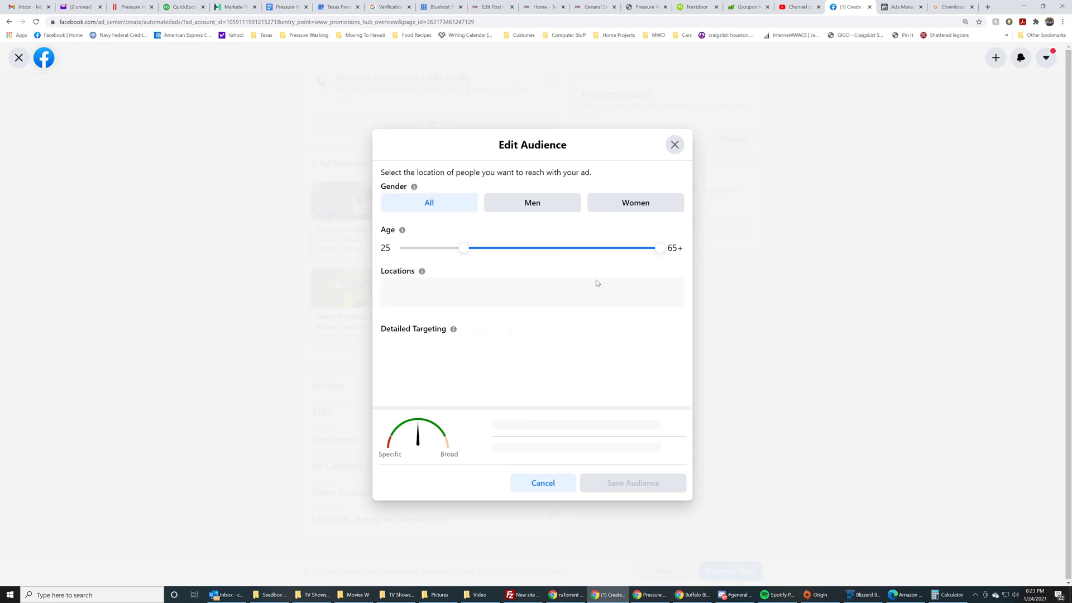
{"action": "scroll", "coordinate": [502, 335], "scroll_direction": "down", "scroll_amount": 1}
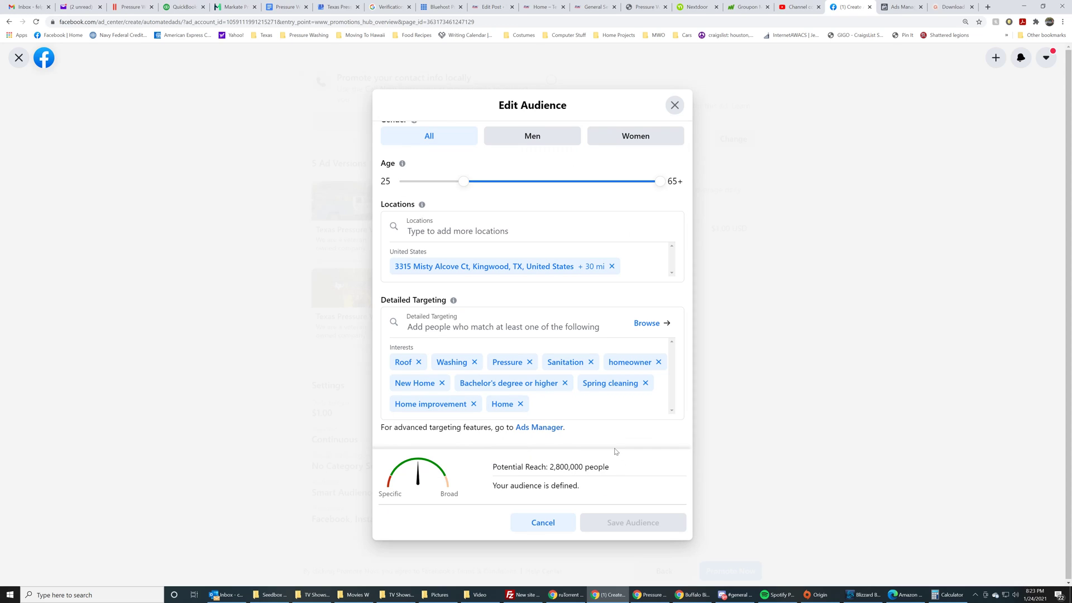
{"action": "scroll", "coordinate": [592, 298], "scroll_direction": "up", "scroll_amount": 1}
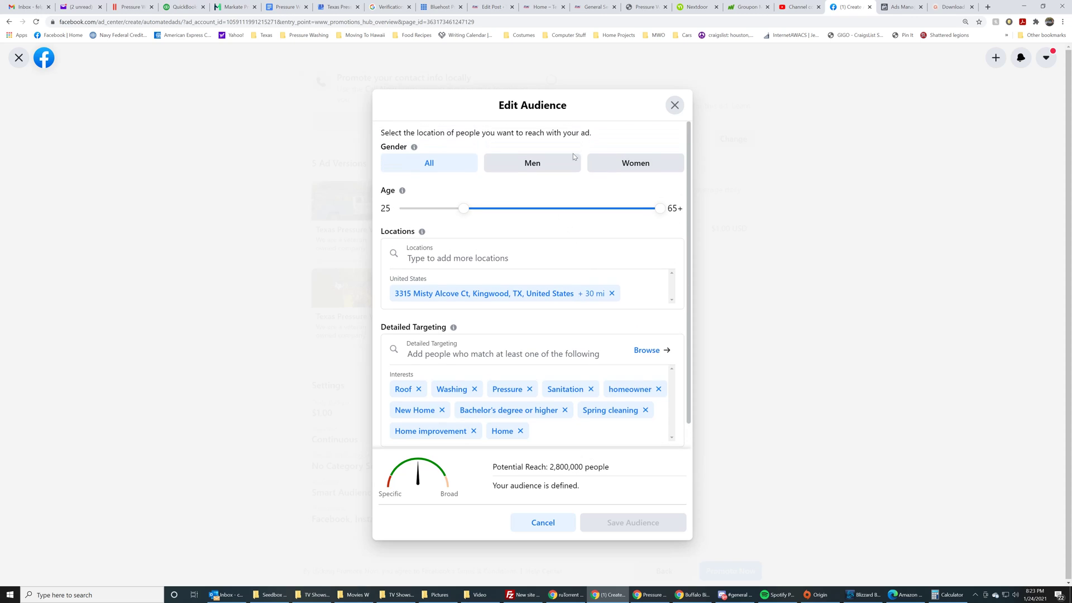
{"action": "left_click", "coordinate": [674, 106]}
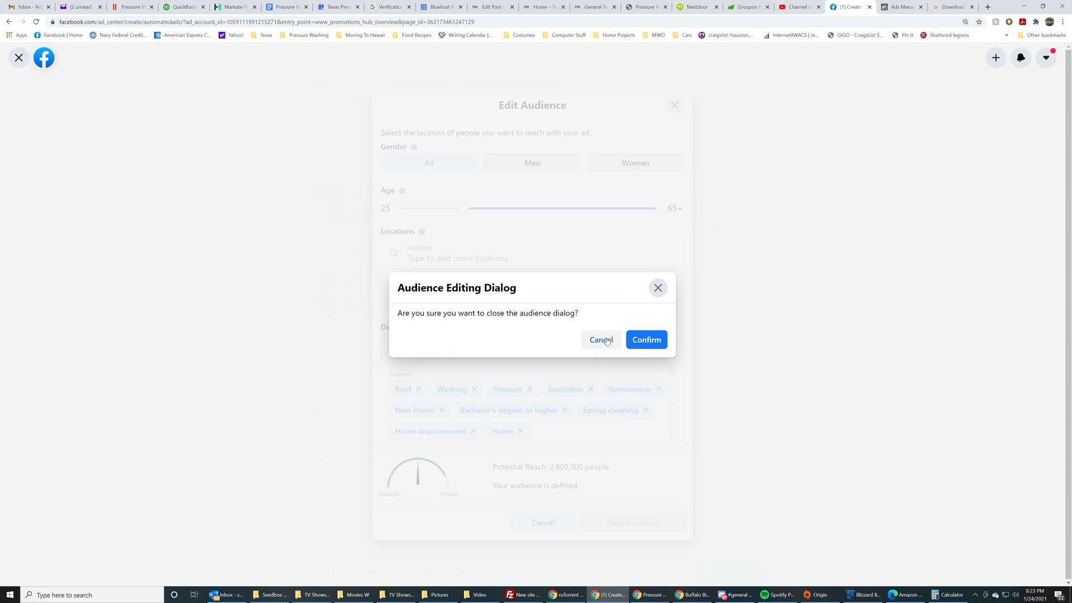
{"action": "left_click", "coordinate": [645, 341]}
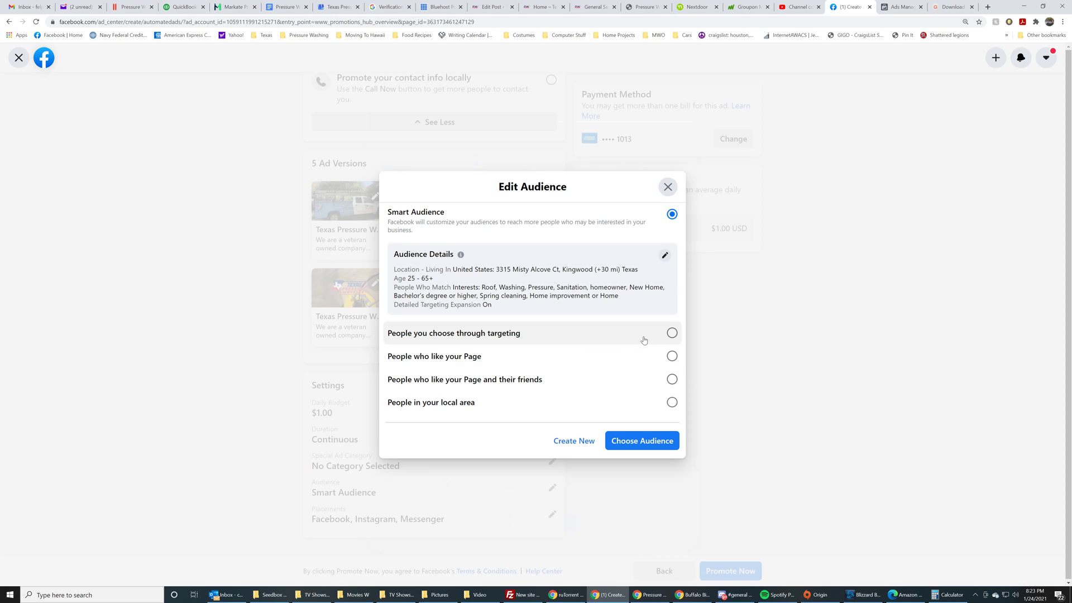
Keep Smart Audience and look over the finished automated ad page.
{"action": "left_click", "coordinate": [631, 440]}
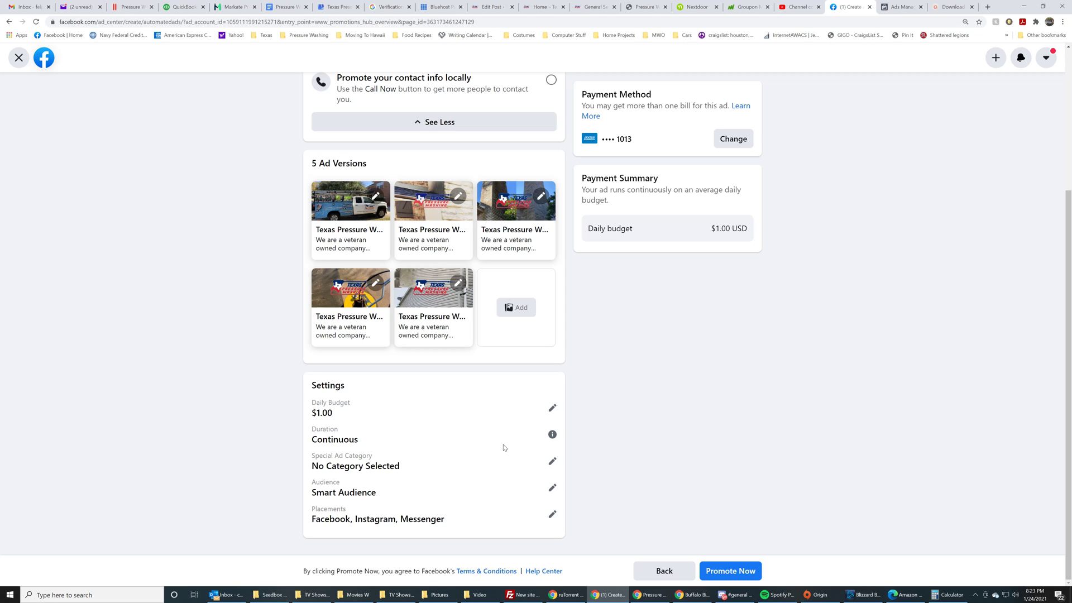
{"action": "scroll", "coordinate": [503, 443], "scroll_direction": "up", "scroll_amount": 2}
{"action": "scroll", "coordinate": [505, 441], "scroll_direction": "up", "scroll_amount": 2}
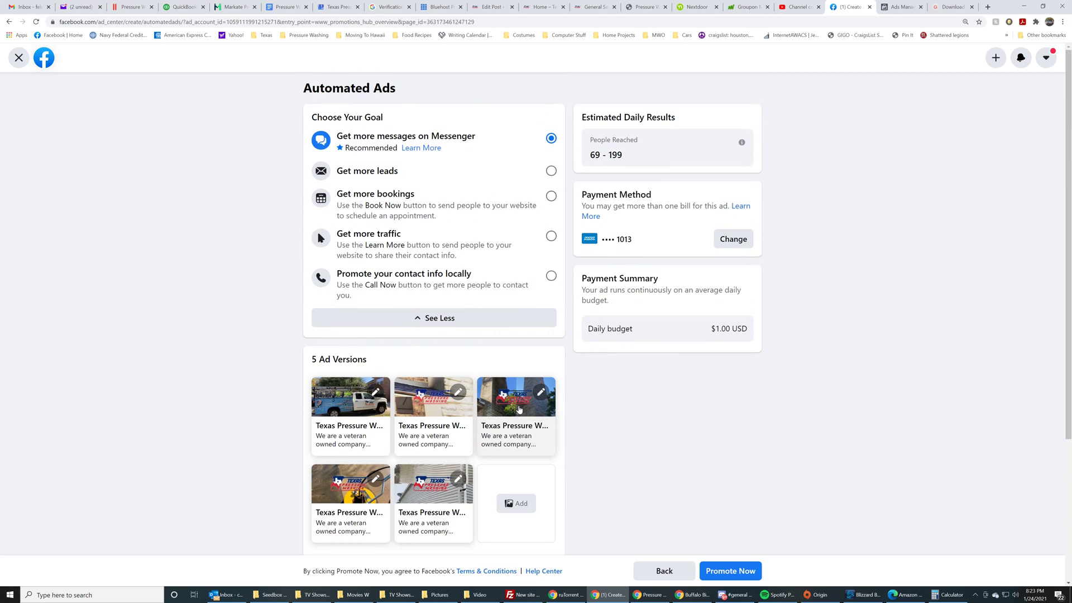
{"action": "scroll", "coordinate": [518, 409], "scroll_direction": "down", "scroll_amount": 1}
{"action": "scroll", "coordinate": [519, 409], "scroll_direction": "down", "scroll_amount": 1}
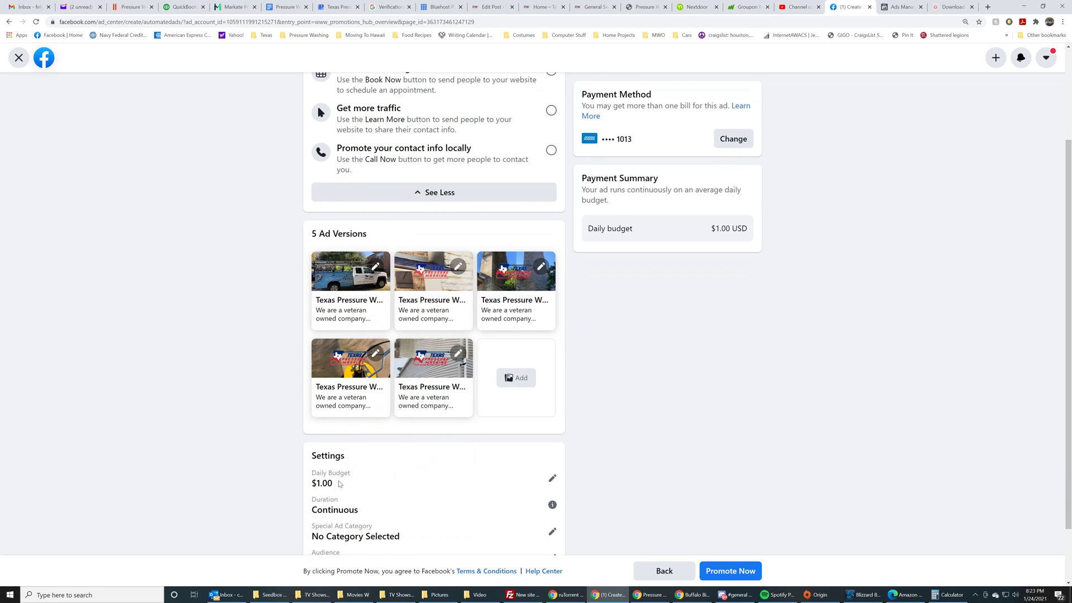
{"action": "scroll", "coordinate": [344, 521], "scroll_direction": "down", "scroll_amount": 1}
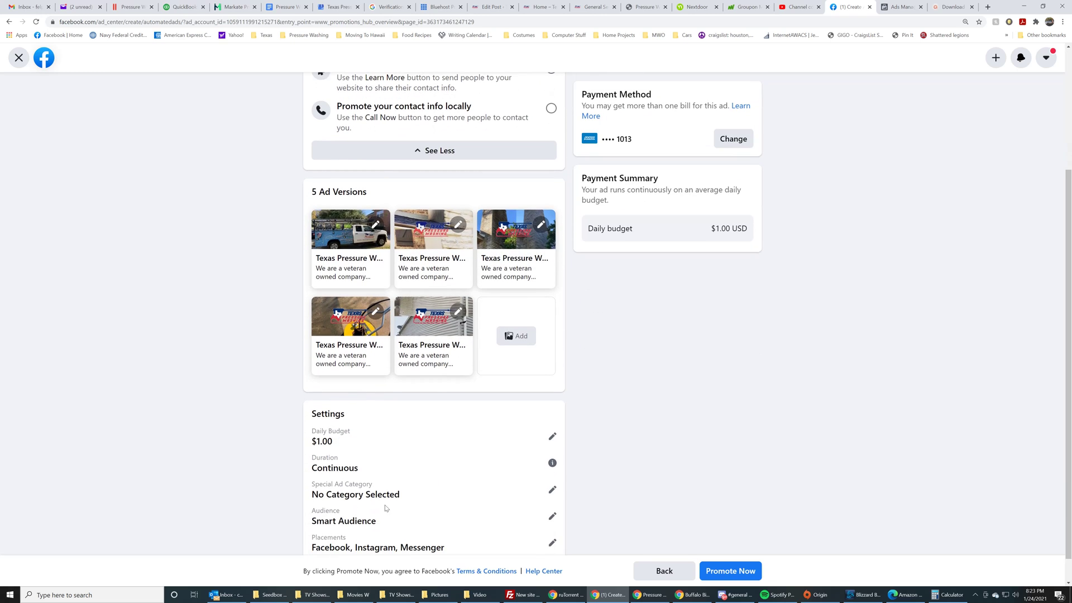
{"action": "scroll", "coordinate": [643, 428], "scroll_direction": "up", "scroll_amount": 3}
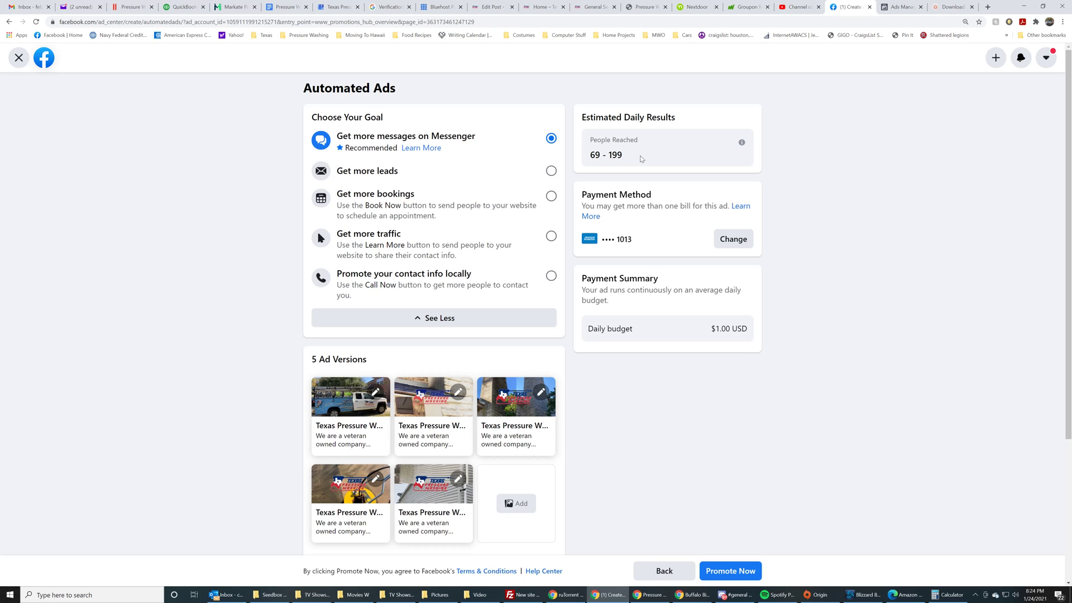
{"action": "scroll", "coordinate": [652, 391], "scroll_direction": "down", "scroll_amount": 2}
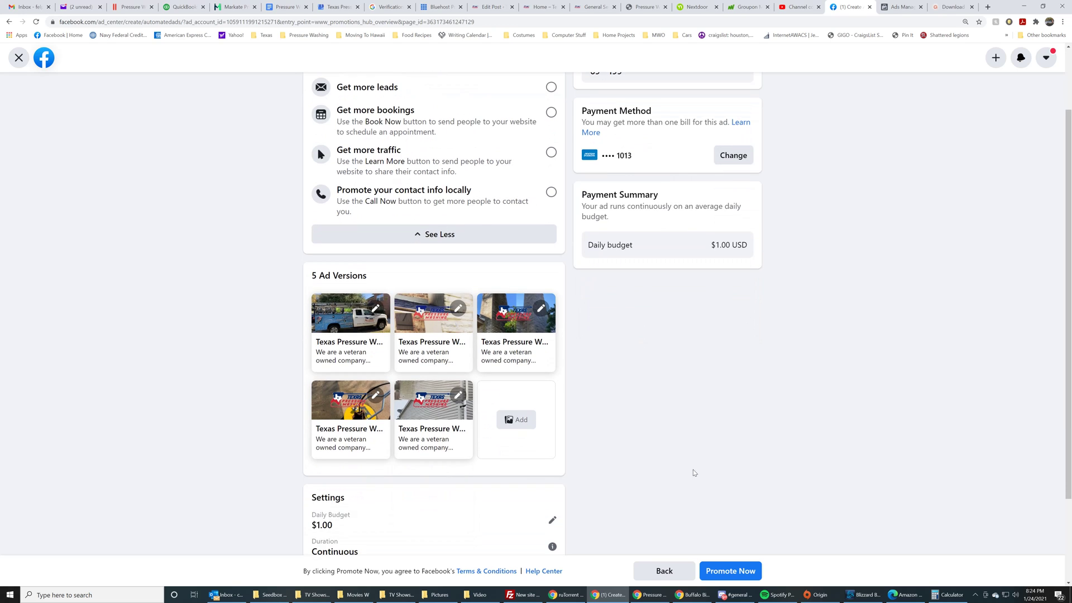
{"action": "scroll", "coordinate": [709, 494], "scroll_direction": "down", "scroll_amount": 2}
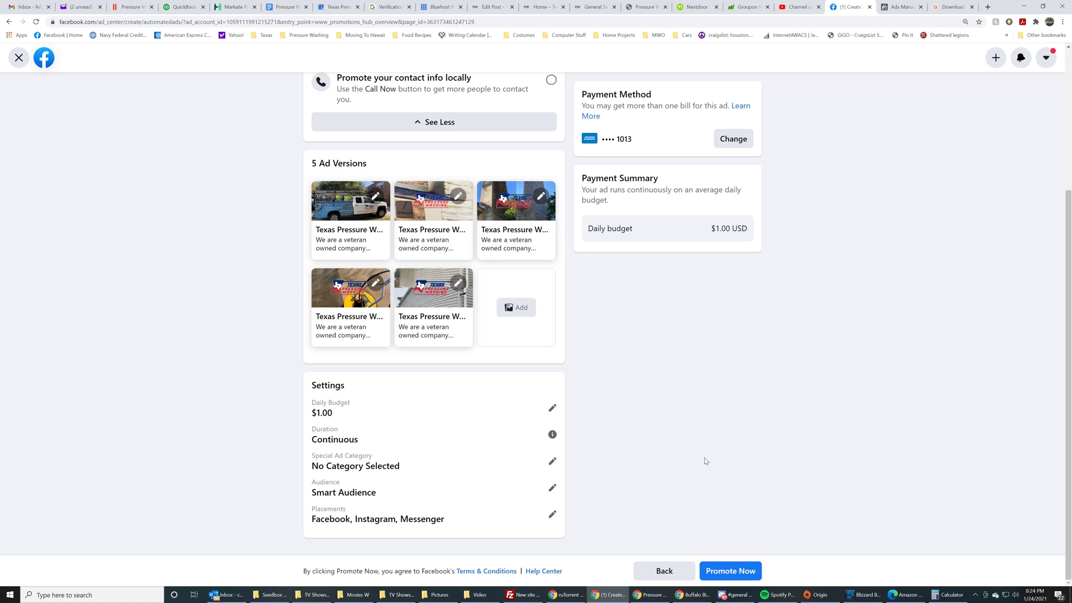
Leave the automated ad without promoting and return to the Ad Center ads list.
{"action": "left_click", "coordinate": [18, 58]}
{"action": "left_click", "coordinate": [647, 339]}
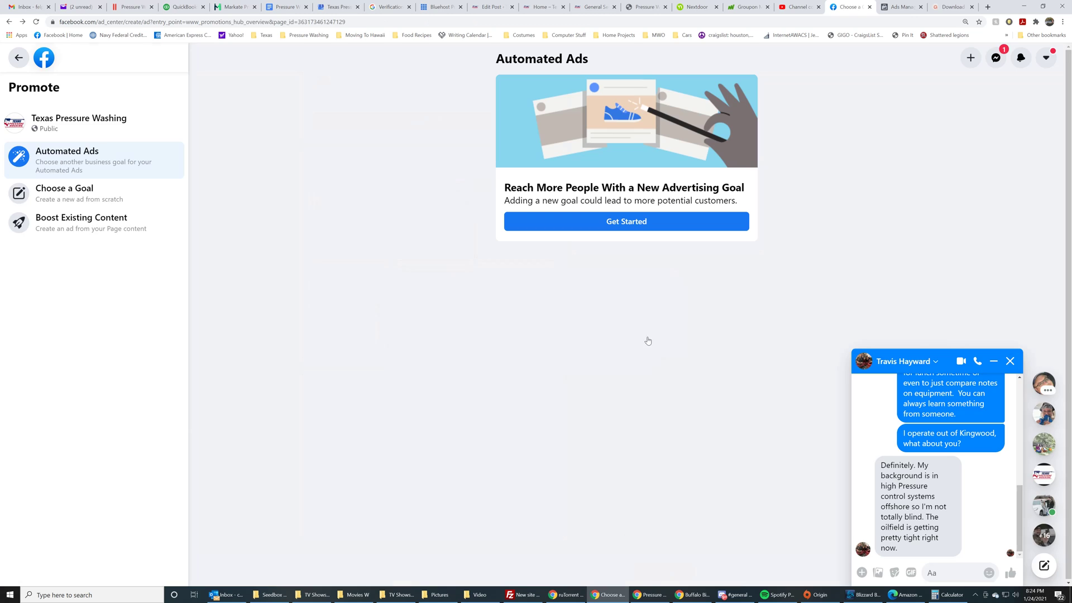
{"action": "left_click", "coordinate": [19, 58]}
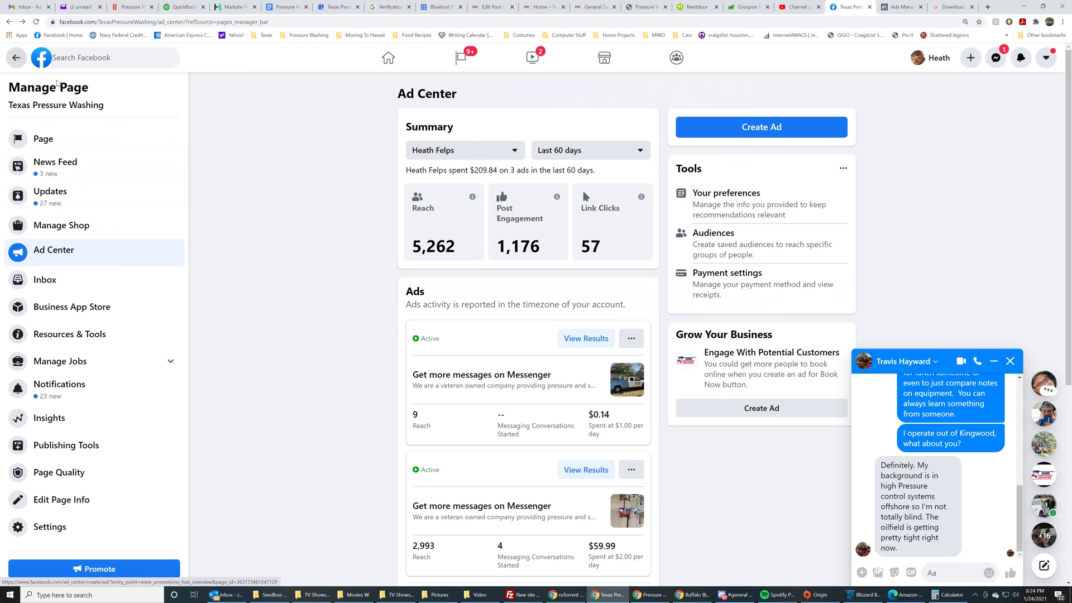
{"action": "scroll", "coordinate": [596, 355], "scroll_direction": "down", "scroll_amount": 2}
{"action": "scroll", "coordinate": [581, 325], "scroll_direction": "down", "scroll_amount": 2}
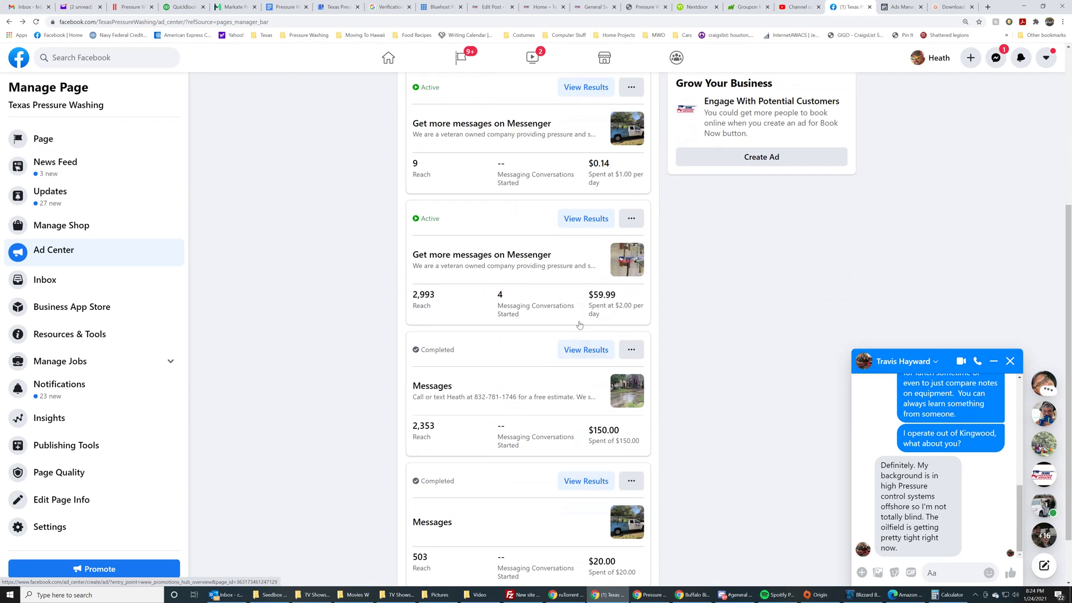
Open View Results for the $2.00-per-day Messenger ad and scroll through its performance.
{"action": "left_click", "coordinate": [597, 225]}
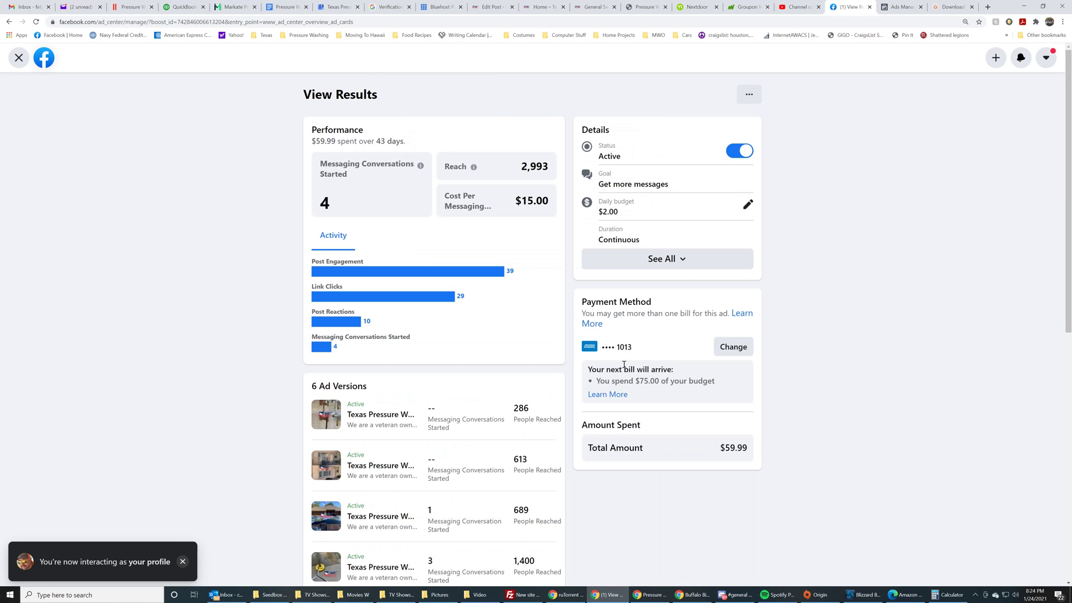
{"action": "scroll", "coordinate": [550, 375], "scroll_direction": "down", "scroll_amount": 4}
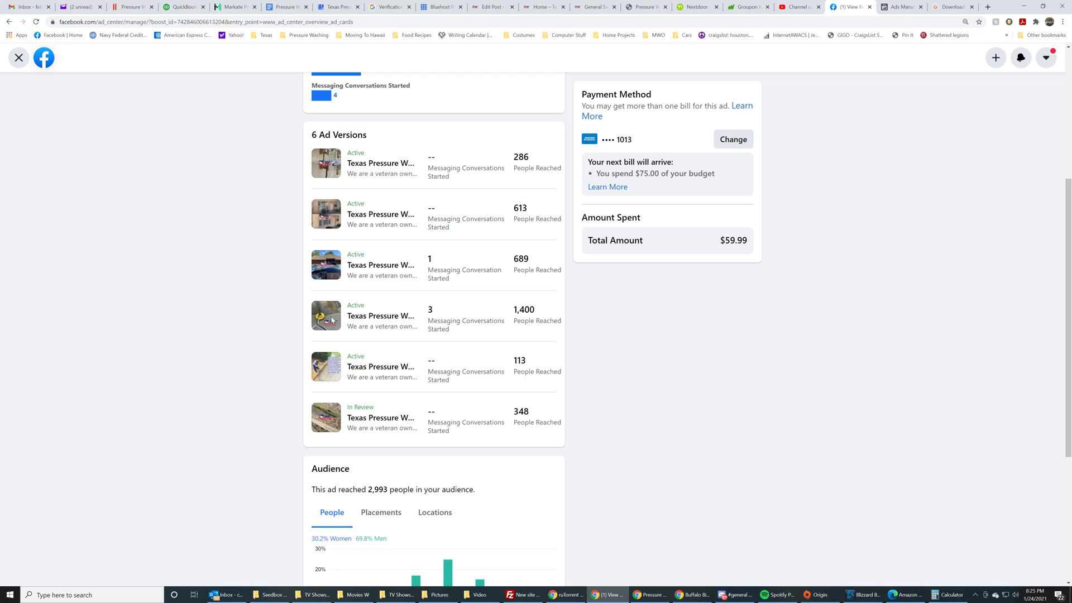
{"action": "scroll", "coordinate": [385, 311], "scroll_direction": "down", "scroll_amount": 2}
{"action": "scroll", "coordinate": [486, 337], "scroll_direction": "down", "scroll_amount": 1}
{"action": "scroll", "coordinate": [497, 390], "scroll_direction": "down", "scroll_amount": 1}
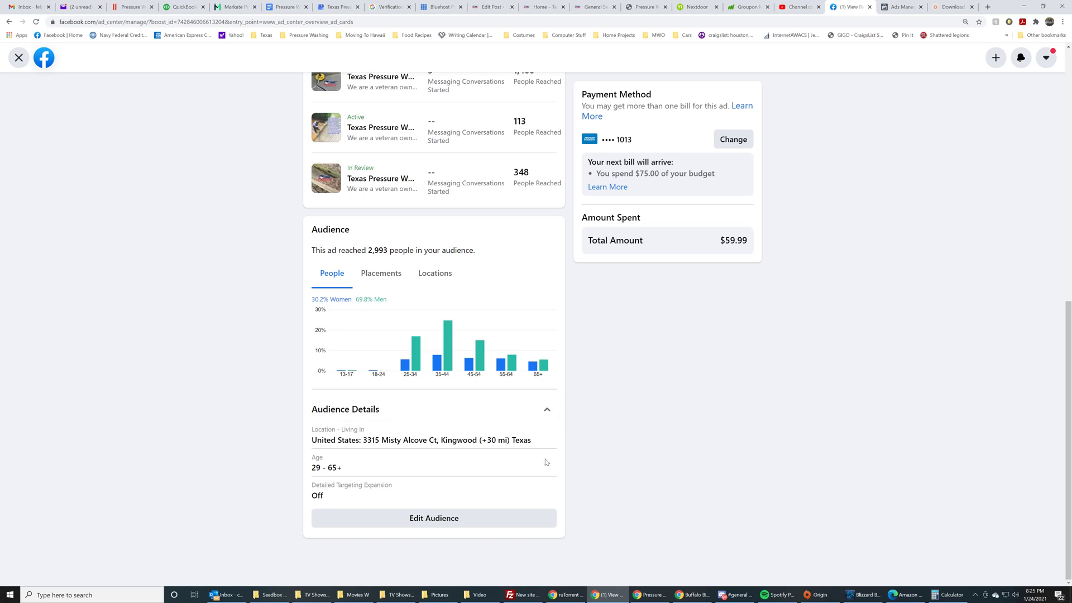
{"action": "scroll", "coordinate": [575, 427], "scroll_direction": "up", "scroll_amount": 2}
{"action": "scroll", "coordinate": [566, 421], "scroll_direction": "up", "scroll_amount": 2}
{"action": "scroll", "coordinate": [562, 417], "scroll_direction": "up", "scroll_amount": 1}
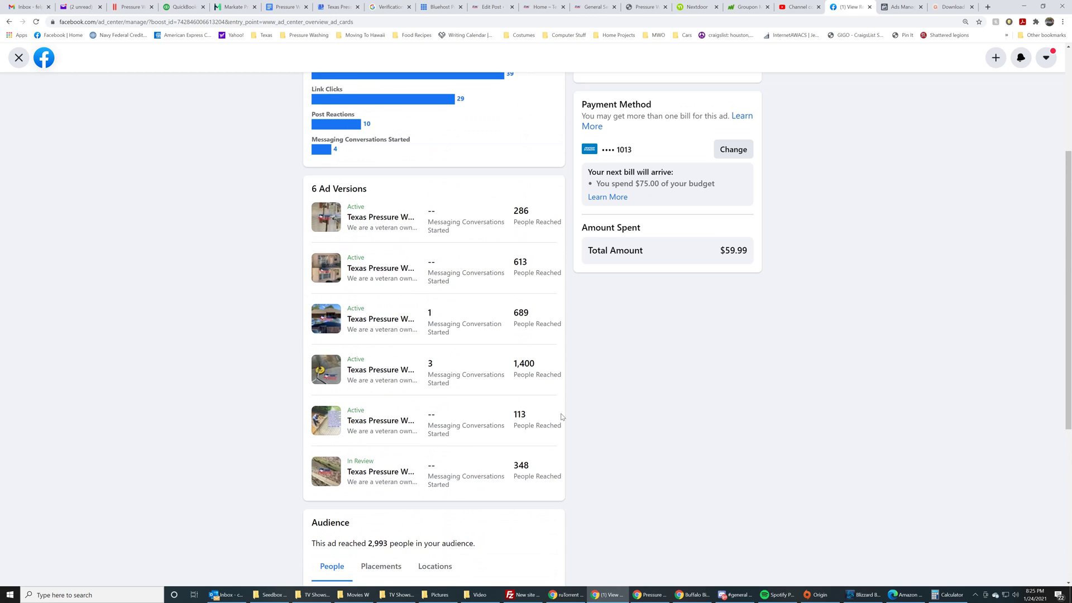
{"action": "scroll", "coordinate": [562, 417], "scroll_direction": "up", "scroll_amount": 1}
{"action": "scroll", "coordinate": [562, 417], "scroll_direction": "up", "scroll_amount": 2}
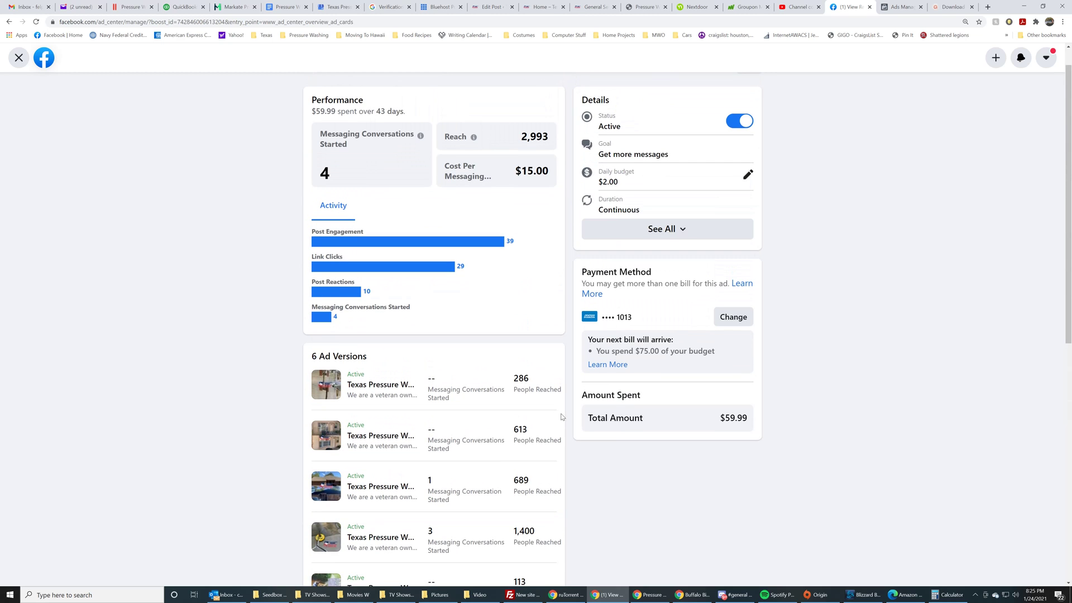
{"action": "scroll", "coordinate": [562, 417], "scroll_direction": "down", "scroll_amount": 2}
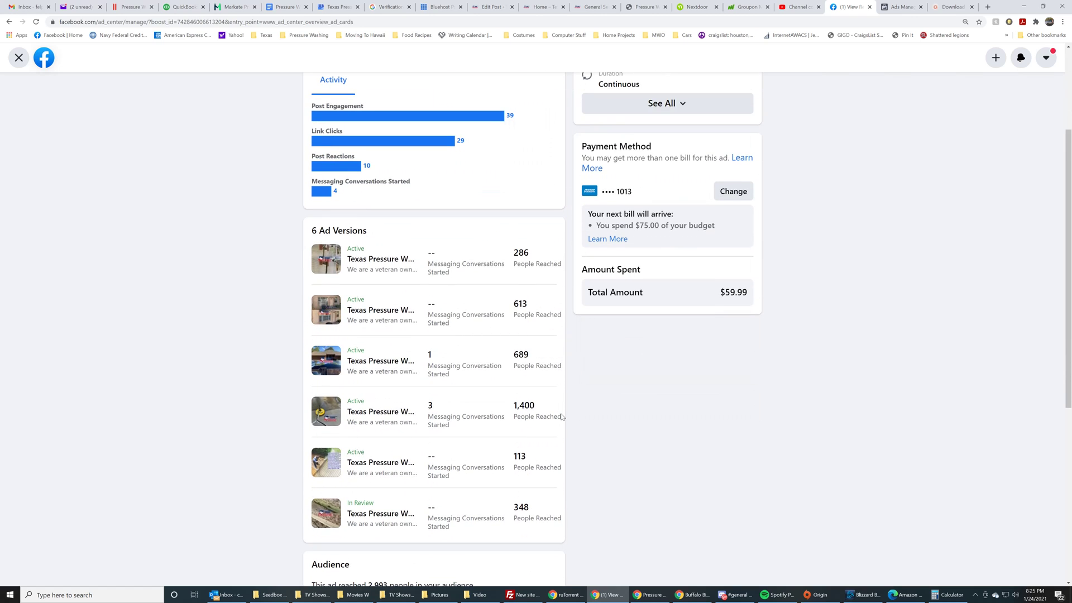
{"action": "scroll", "coordinate": [561, 413], "scroll_direction": "up", "scroll_amount": 1}
{"action": "scroll", "coordinate": [558, 391], "scroll_direction": "up", "scroll_amount": 2}
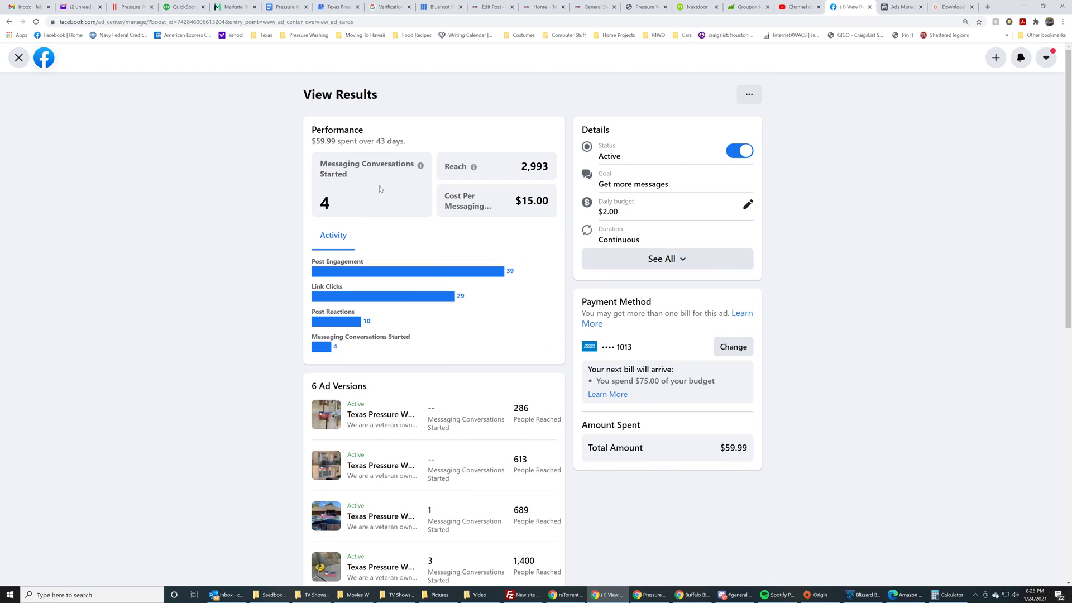